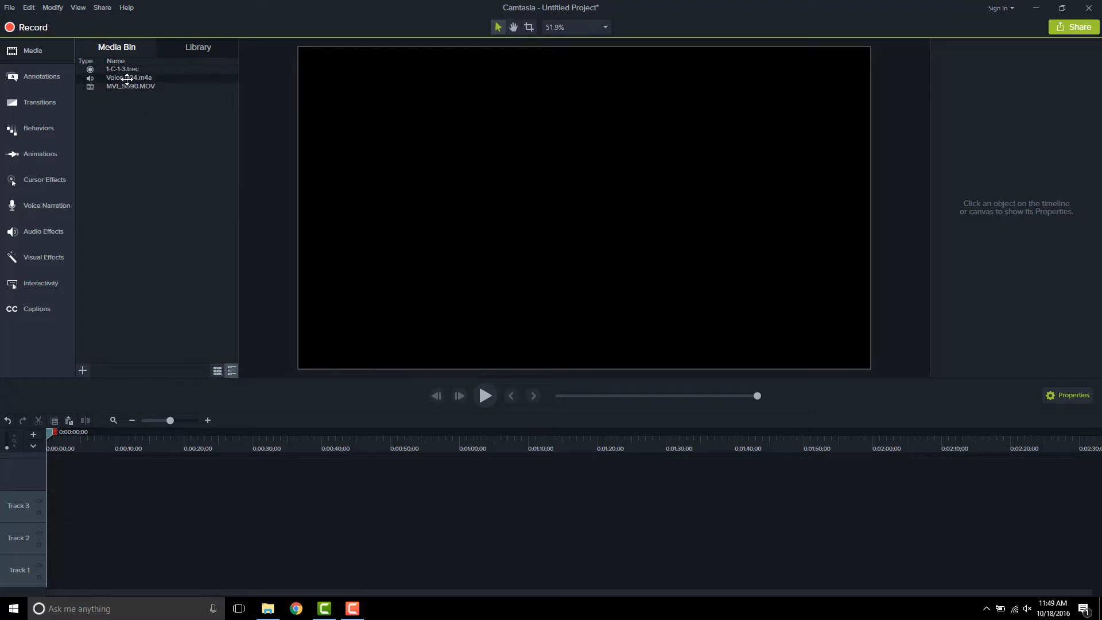
# Place Voice 004 on Track 1, 1-C-1-3 on Track 2 and MVI_5590 on Track 3, aligned to start.
pyautogui.moveTo(127, 79)
pyautogui.mouseDown()
pyautogui.moveTo(124, 115)
pyautogui.moveTo(190, 371)
pyautogui.moveTo(147, 573)
pyautogui.moveTo(61, 580)
pyautogui.moveTo(62, 591)
pyautogui.mouseUp()
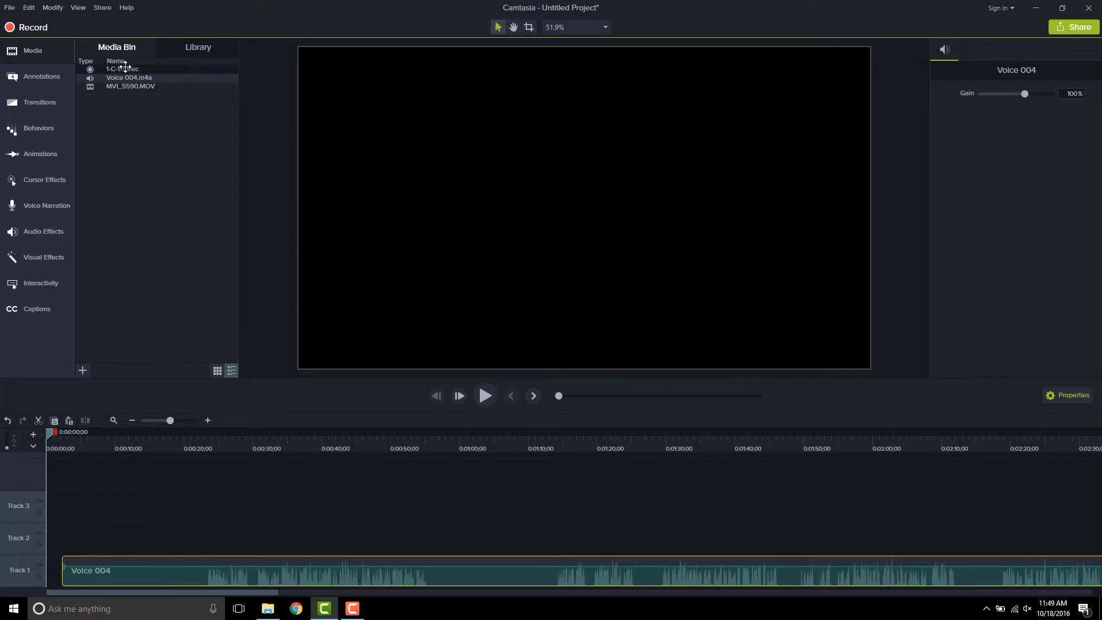
pyautogui.moveTo(124, 69); pyautogui.dragTo(59, 545)
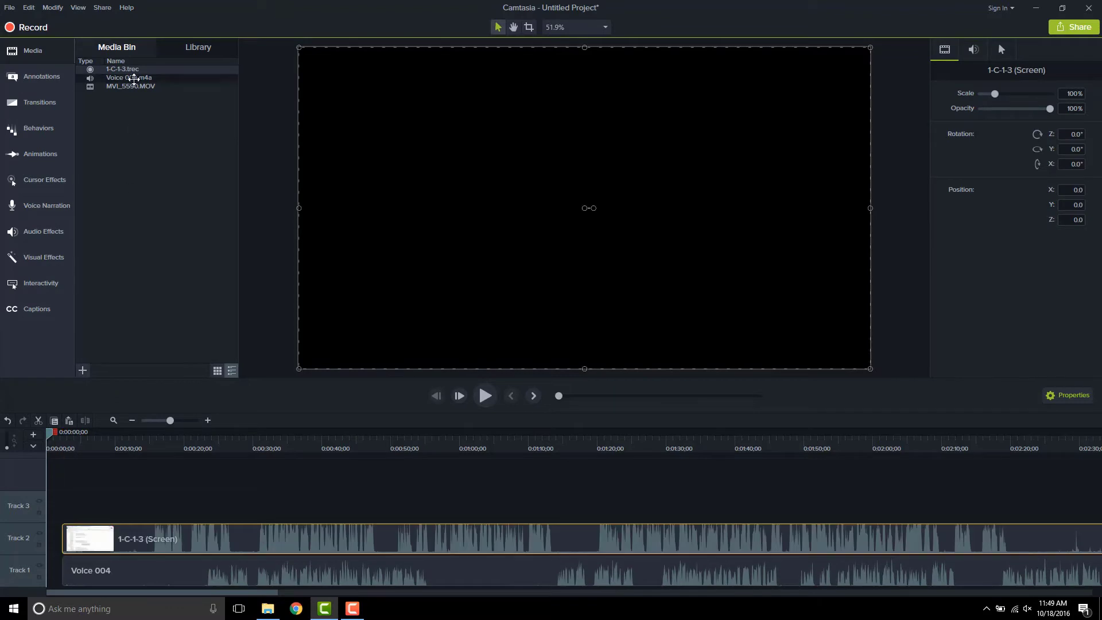
pyautogui.moveTo(133, 87); pyautogui.dragTo(74, 570)
pyautogui.click(105, 448)
pyautogui.moveTo(135, 507); pyautogui.dragTo(62, 517)
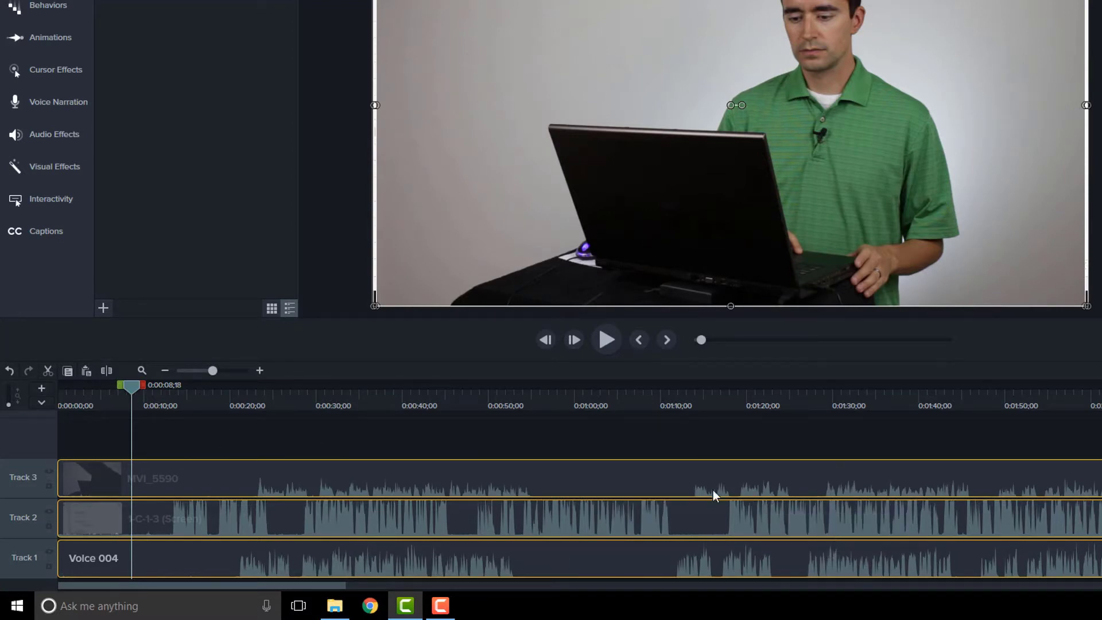
# Shift the 1-C-1-3 clip about a minute later and put the playhead at 0:03:44;19.
pyautogui.click(138, 368)
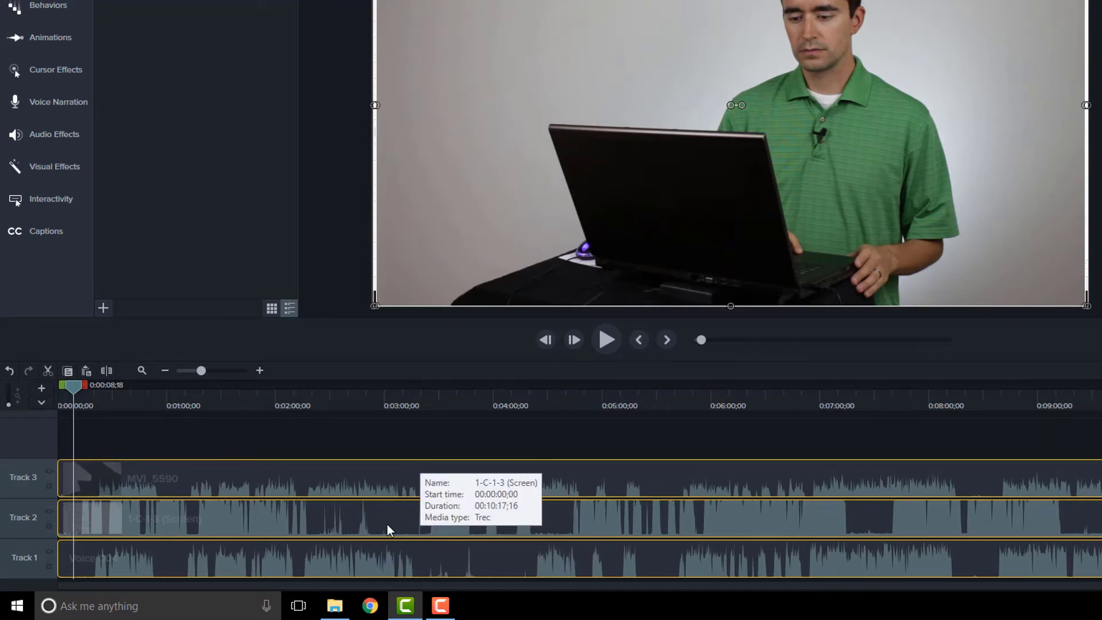
pyautogui.click(391, 438)
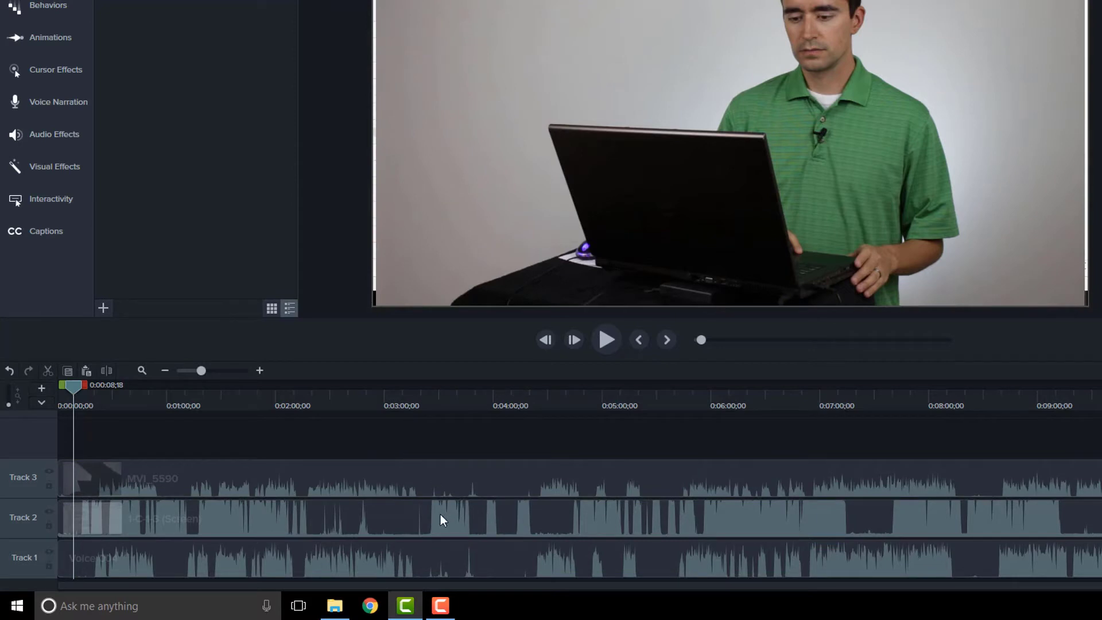
pyautogui.moveTo(375, 515); pyautogui.dragTo(483, 516)
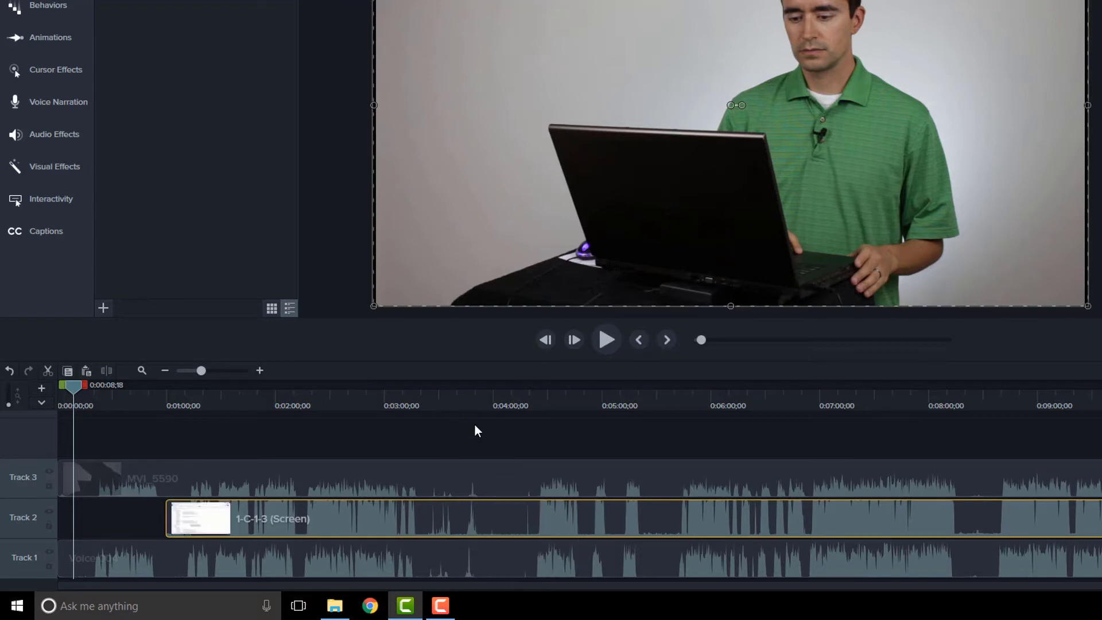
pyautogui.click(466, 406)
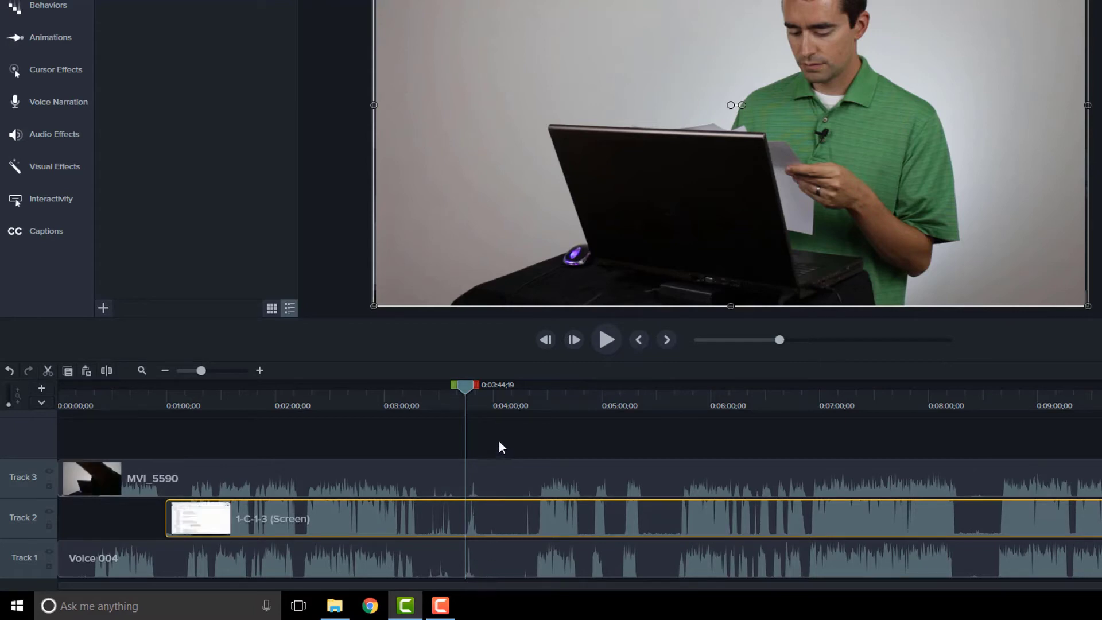
# Zoom in and roughly nudge the screen recording and voice clips later toward alignment.
pyautogui.click(216, 370)
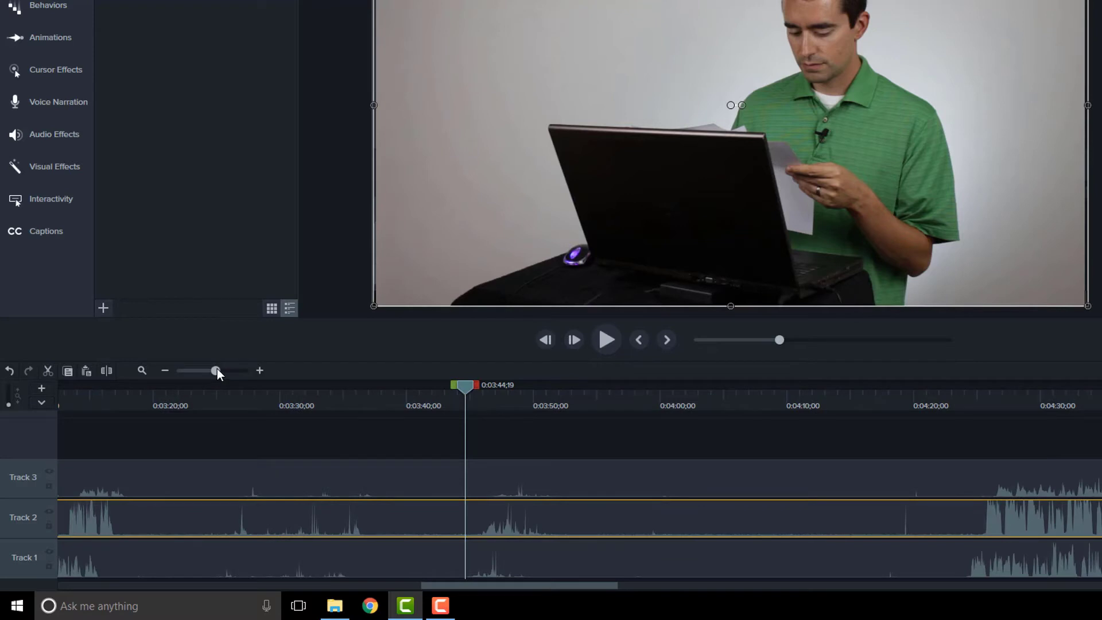
pyautogui.click(512, 476)
pyautogui.moveTo(547, 522); pyautogui.dragTo(557, 522)
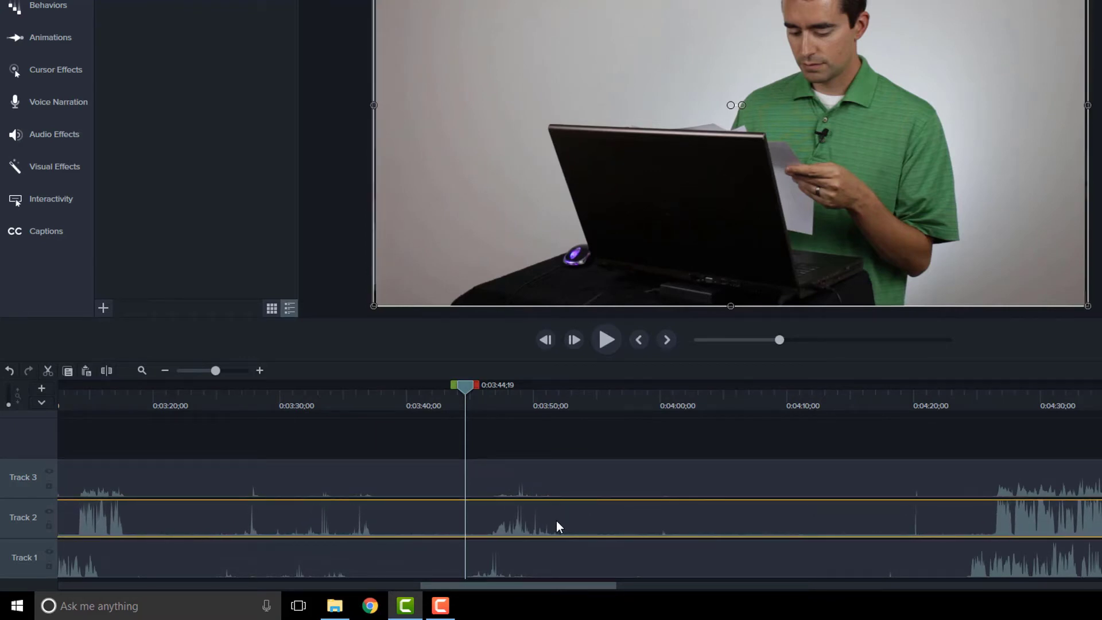
pyautogui.moveTo(515, 563); pyautogui.dragTo(545, 564)
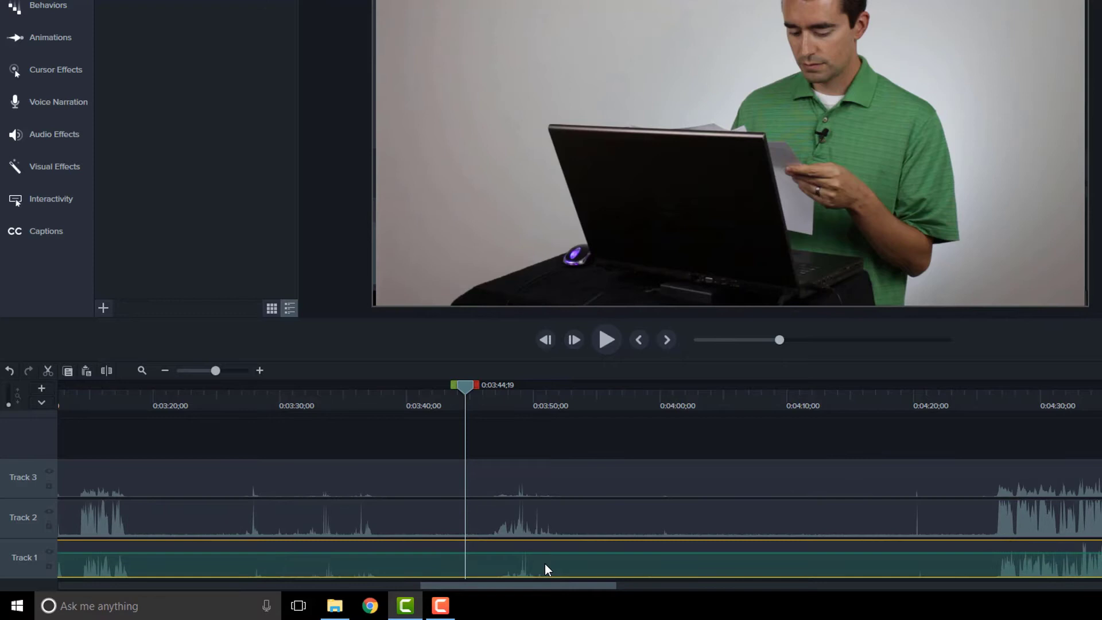
pyautogui.click(540, 439)
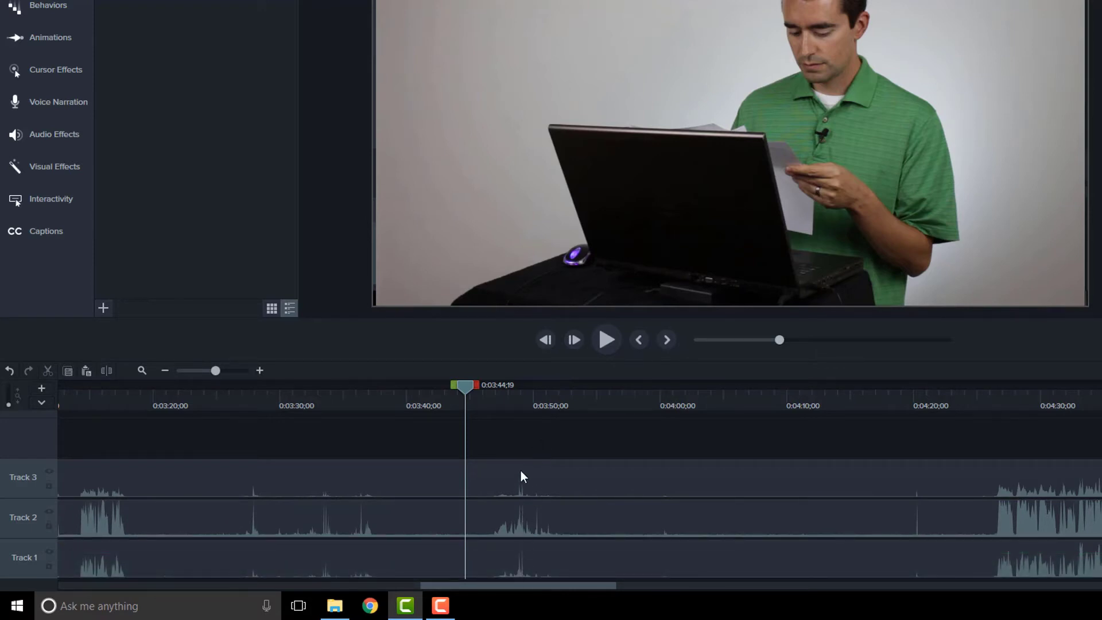
pyautogui.click(233, 370)
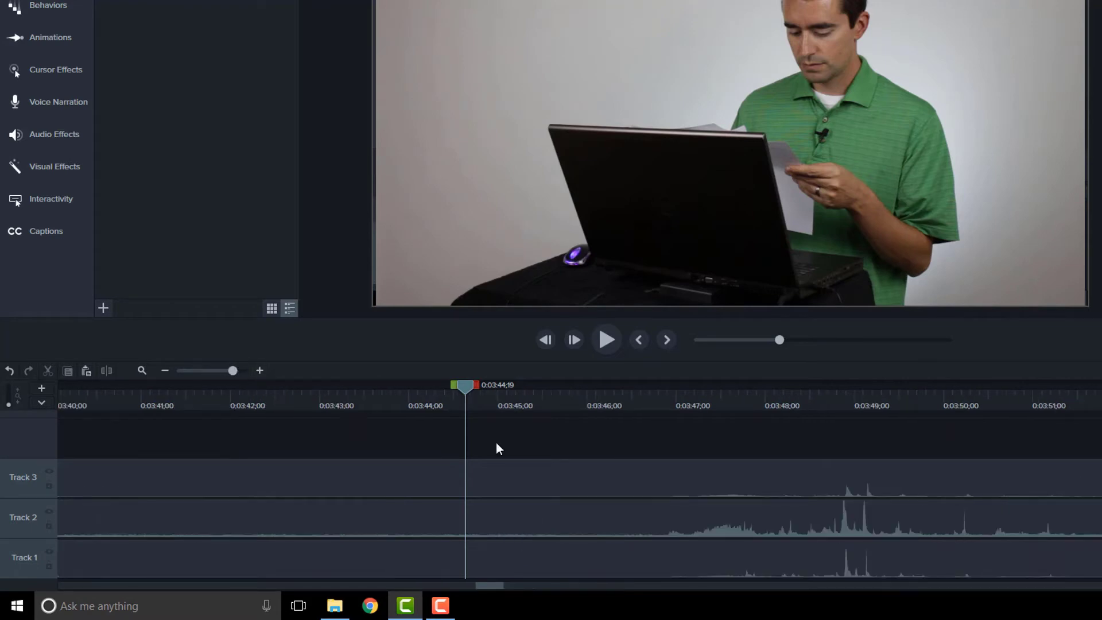
pyautogui.click(888, 513)
pyautogui.click(877, 566)
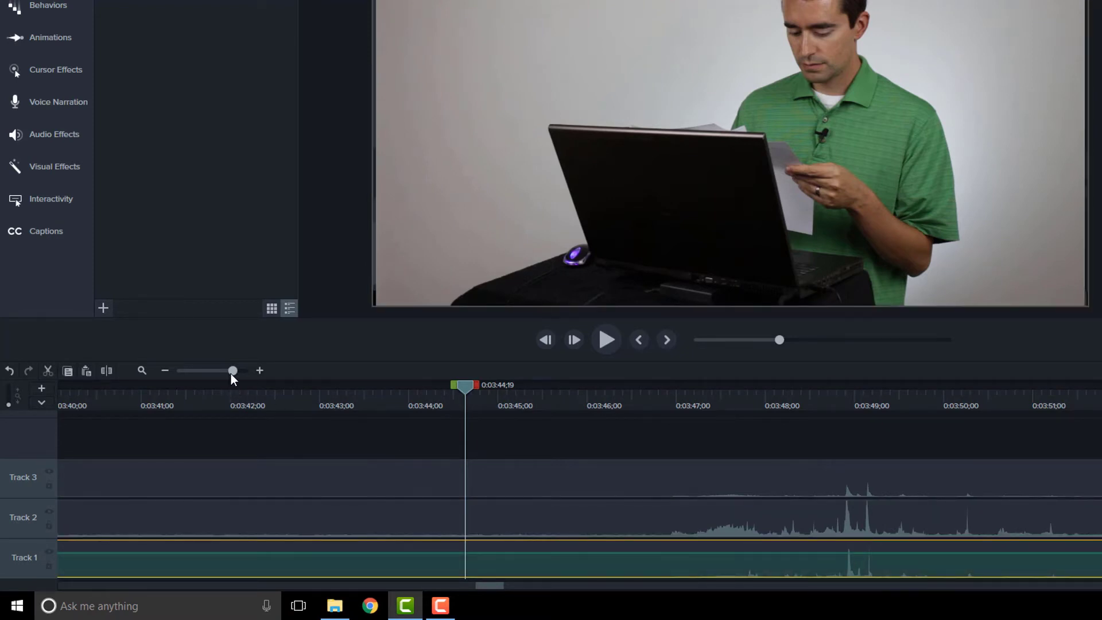
# Set the playhead on the clap peak at 0:03:48;28 and align the screen and camera clips to it.
pyautogui.moveTo(233, 371); pyautogui.dragTo(254, 371)
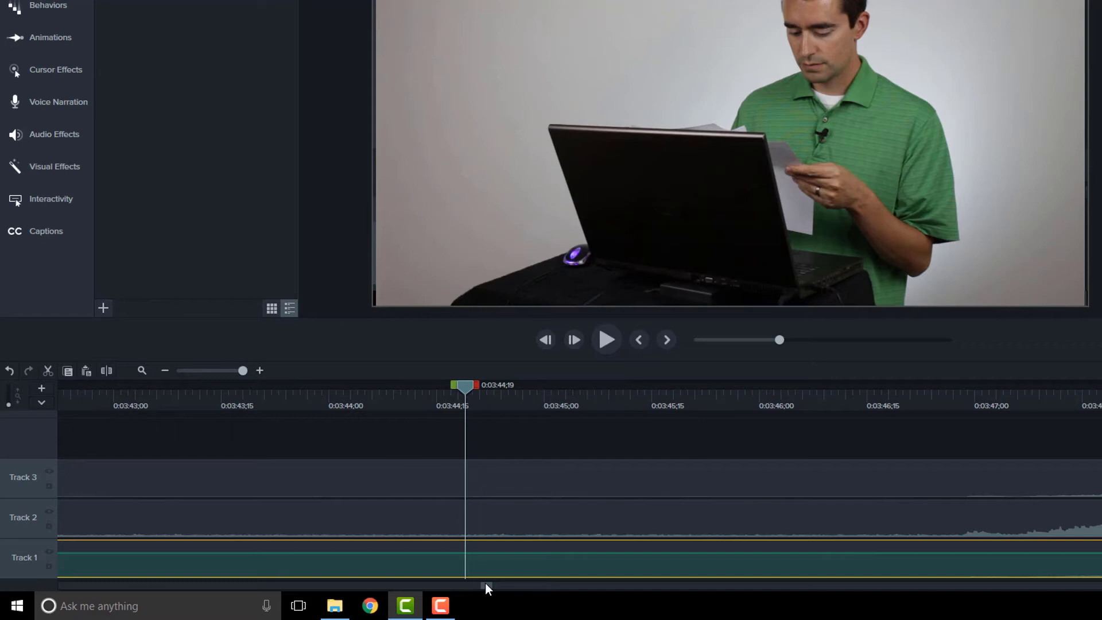
pyautogui.moveTo(485, 583); pyautogui.dragTo(492, 584)
pyautogui.moveTo(735, 405); pyautogui.dragTo(762, 403)
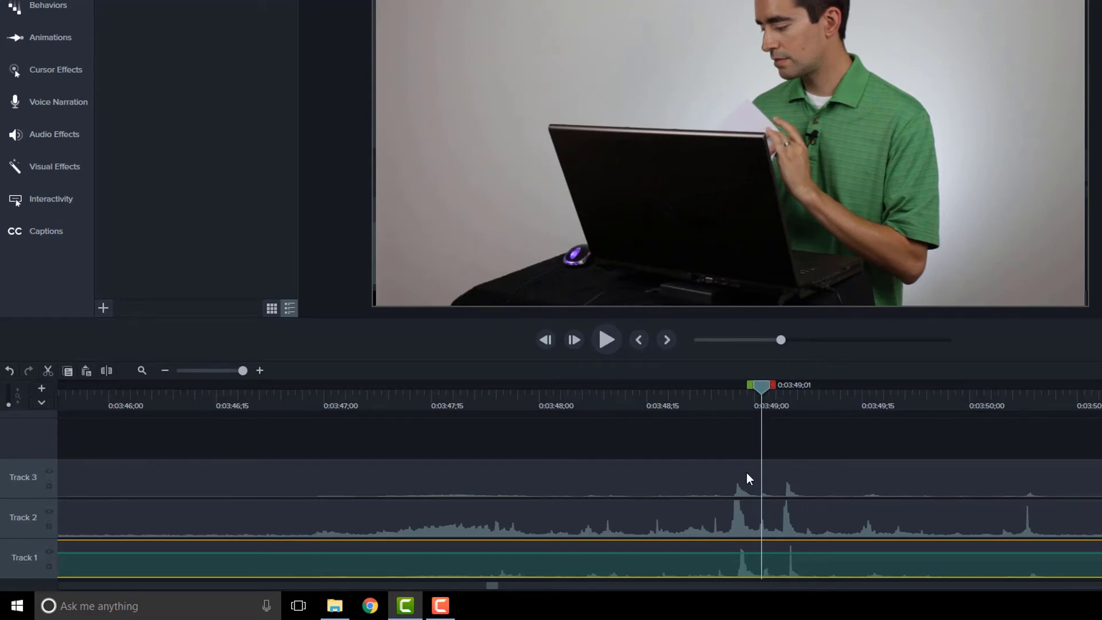
pyautogui.moveTo(756, 385); pyautogui.dragTo(738, 385)
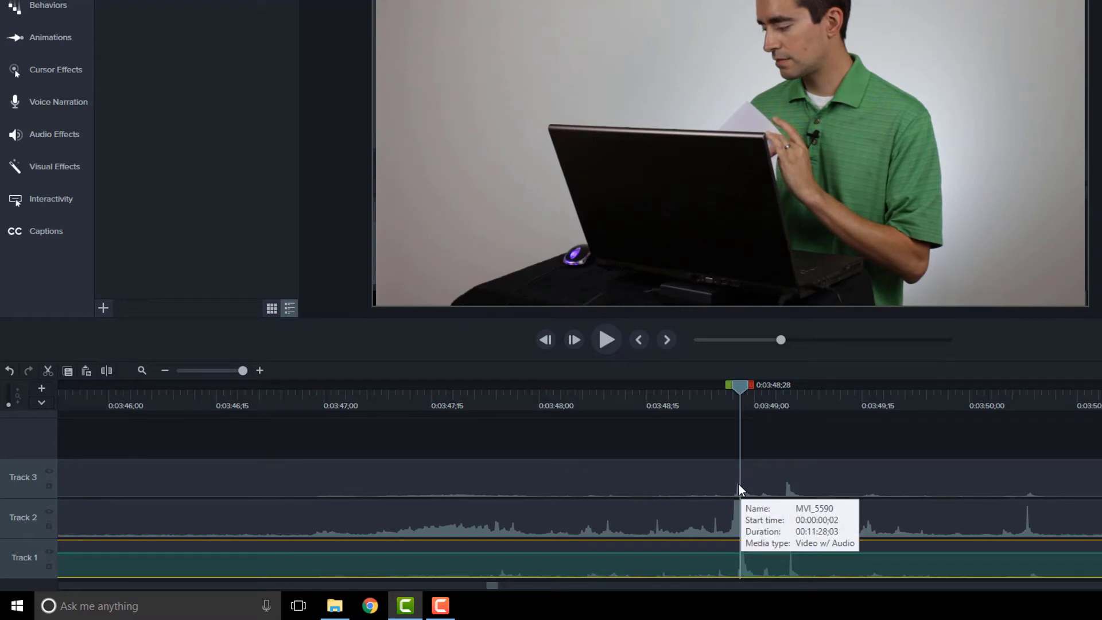
pyautogui.click(754, 522)
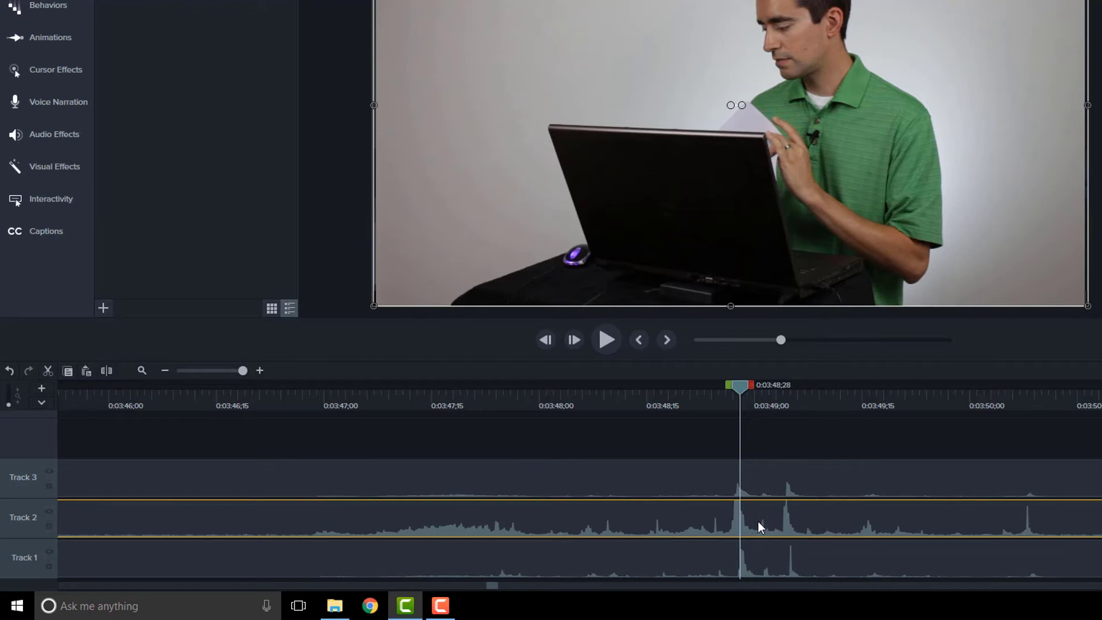
pyautogui.moveTo(758, 521); pyautogui.dragTo(759, 521)
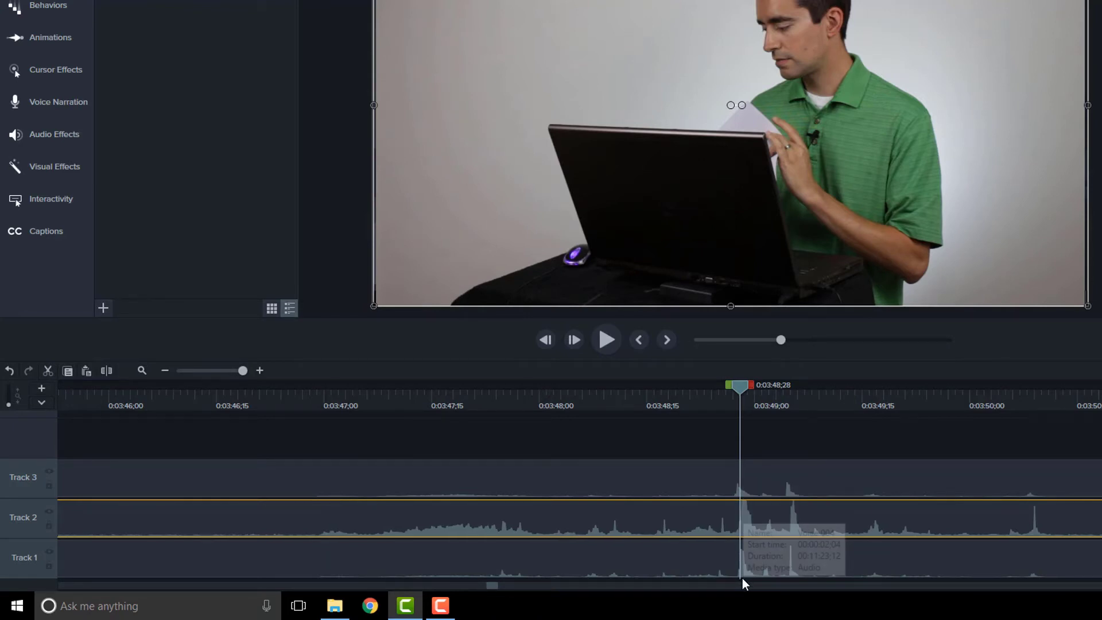
pyautogui.moveTo(756, 481); pyautogui.dragTo(760, 482)
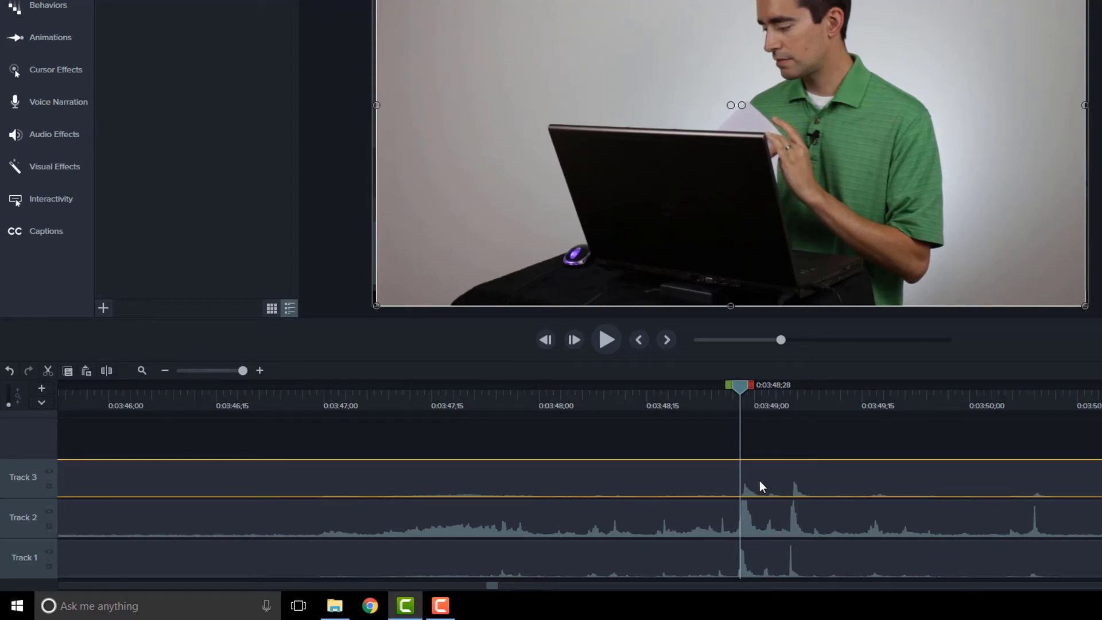
pyautogui.moveTo(759, 487); pyautogui.dragTo(756, 486)
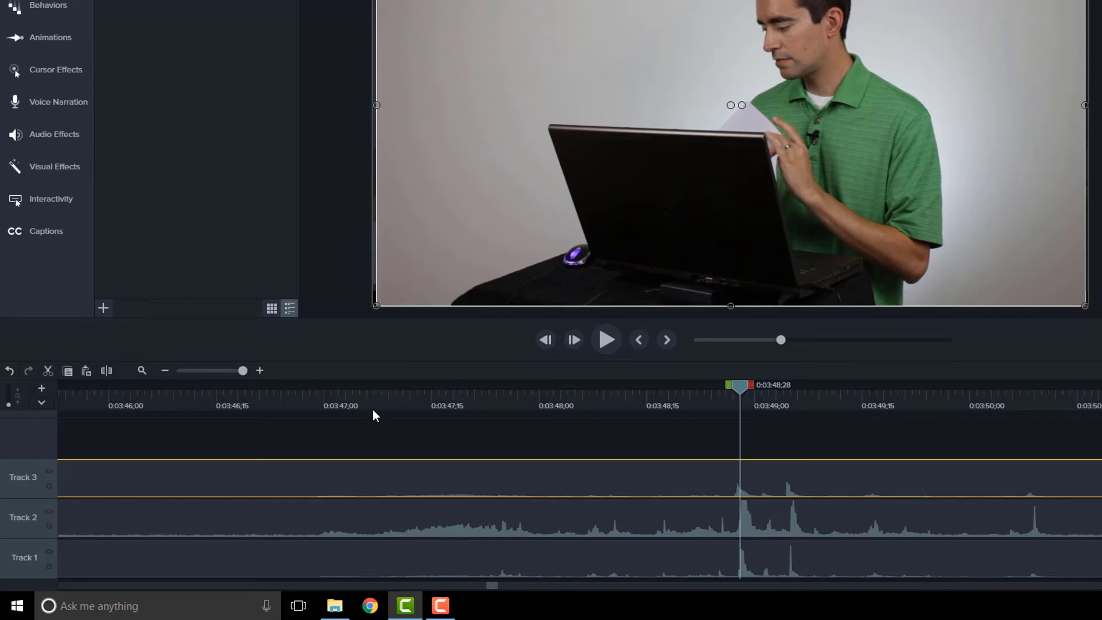
pyautogui.click(202, 371)
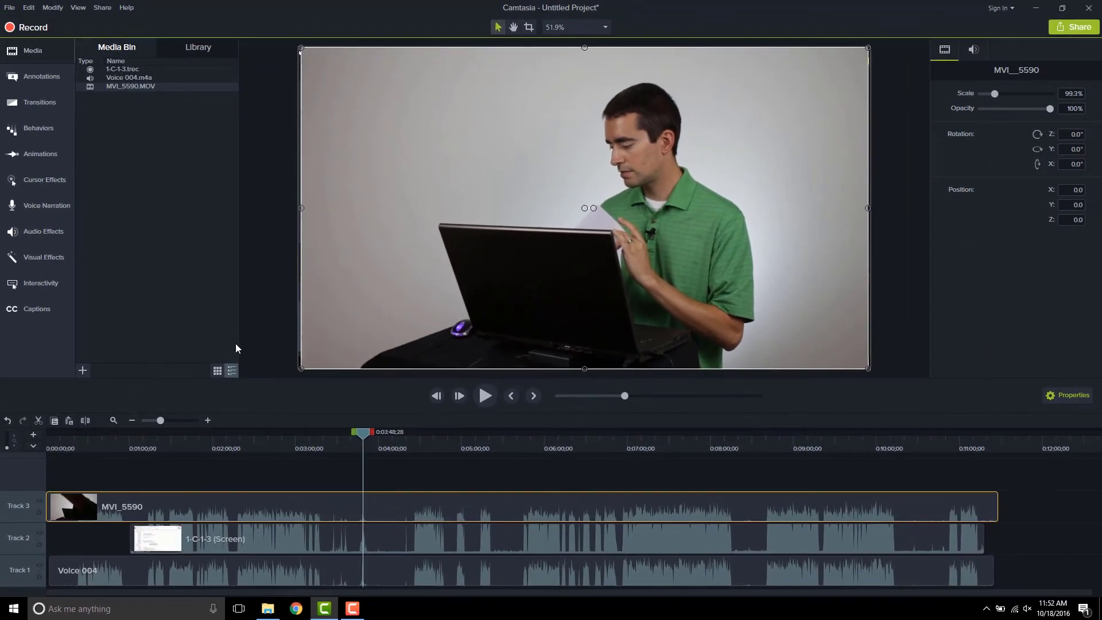
# Open the recent project Audio Sample.tscproj from the File menu.
pyautogui.click(9, 7)
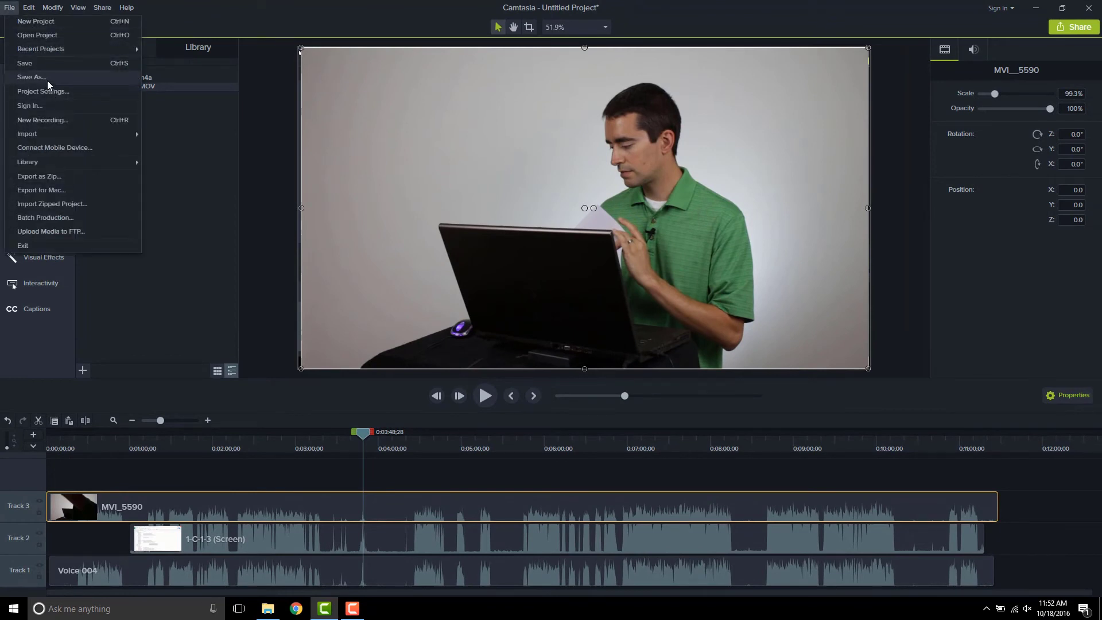
pyautogui.click(47, 80)
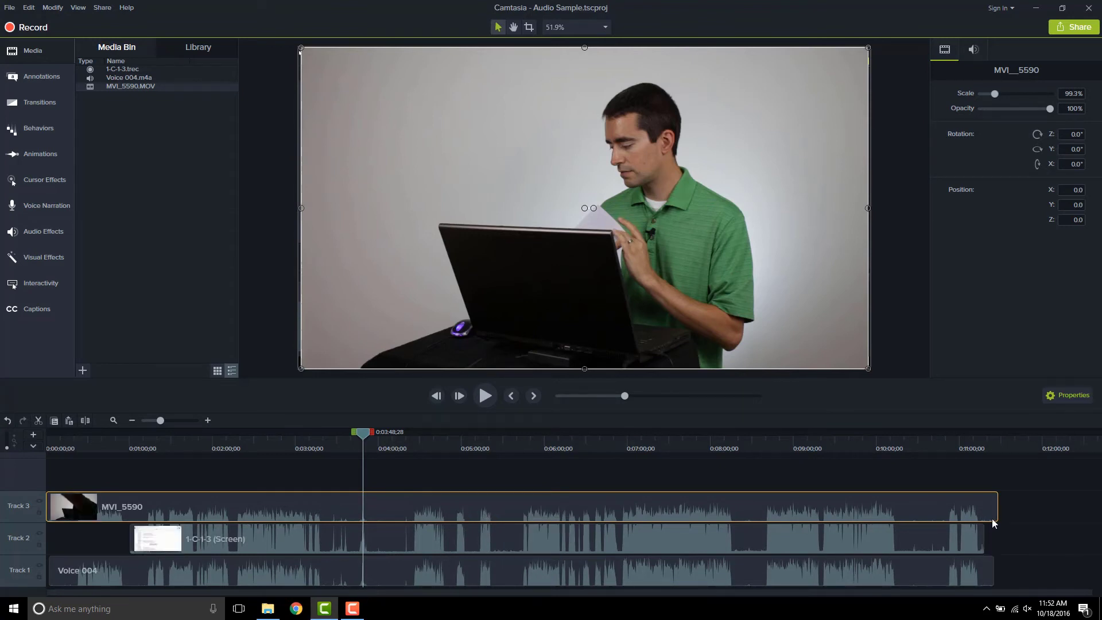
# Trim both ends of the Voice 004 and MVI_5590 clips to match the screen clip starting at 0:01:00;20.
pyautogui.moveTo(997, 508); pyautogui.dragTo(984, 516)
pyautogui.moveTo(993, 570); pyautogui.dragTo(978, 569)
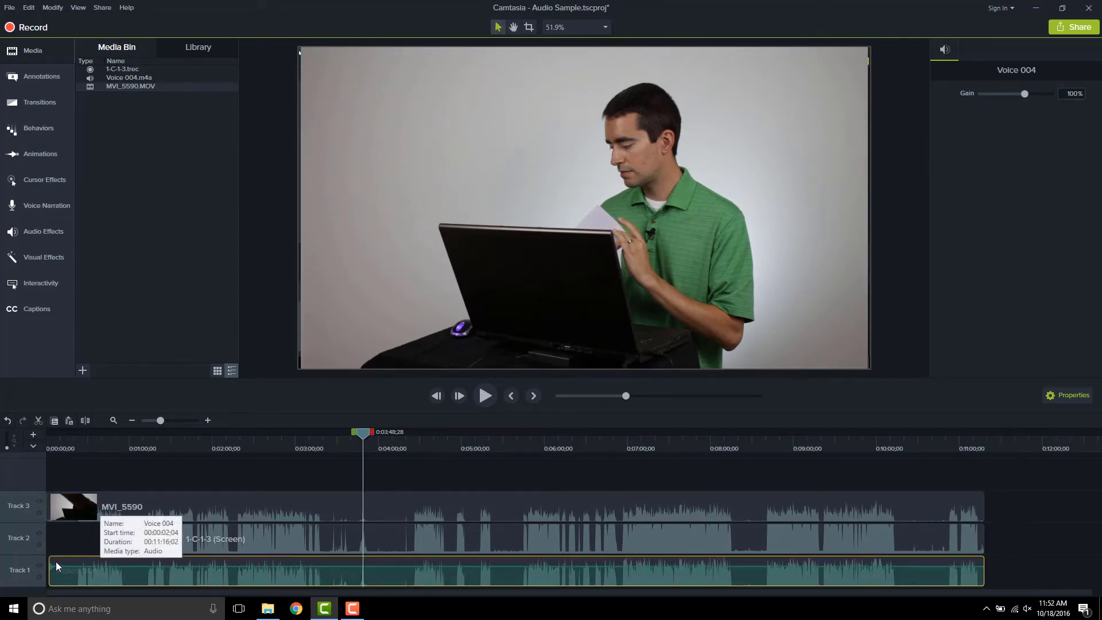
pyautogui.moveTo(49, 564); pyautogui.dragTo(130, 570)
pyautogui.moveTo(50, 511); pyautogui.dragTo(131, 507)
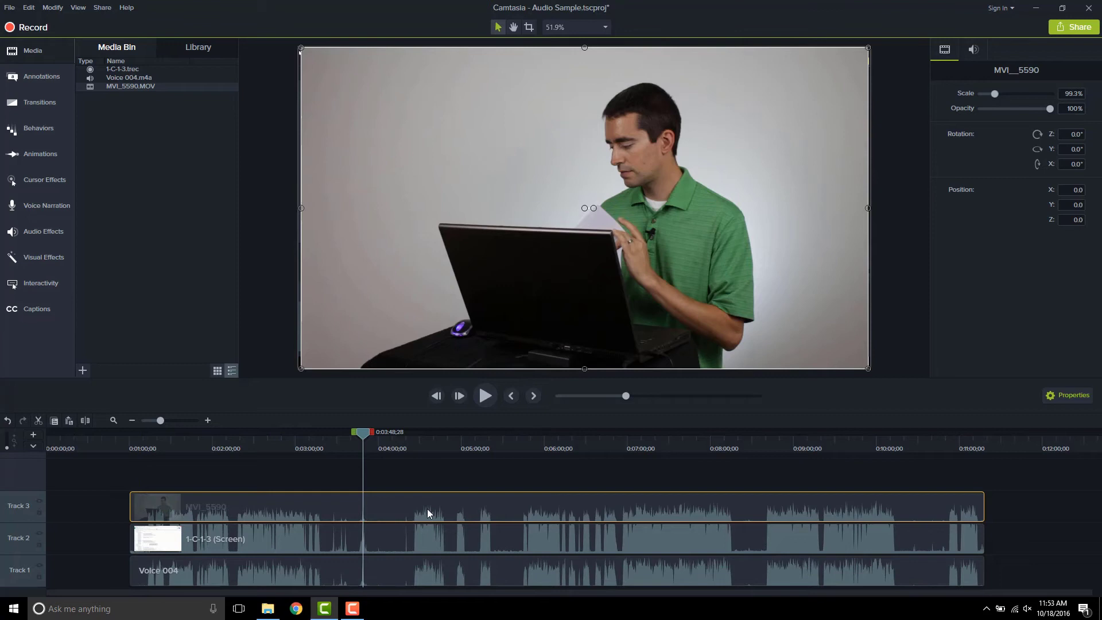
pyautogui.moveTo(426, 537); pyautogui.dragTo(453, 537)
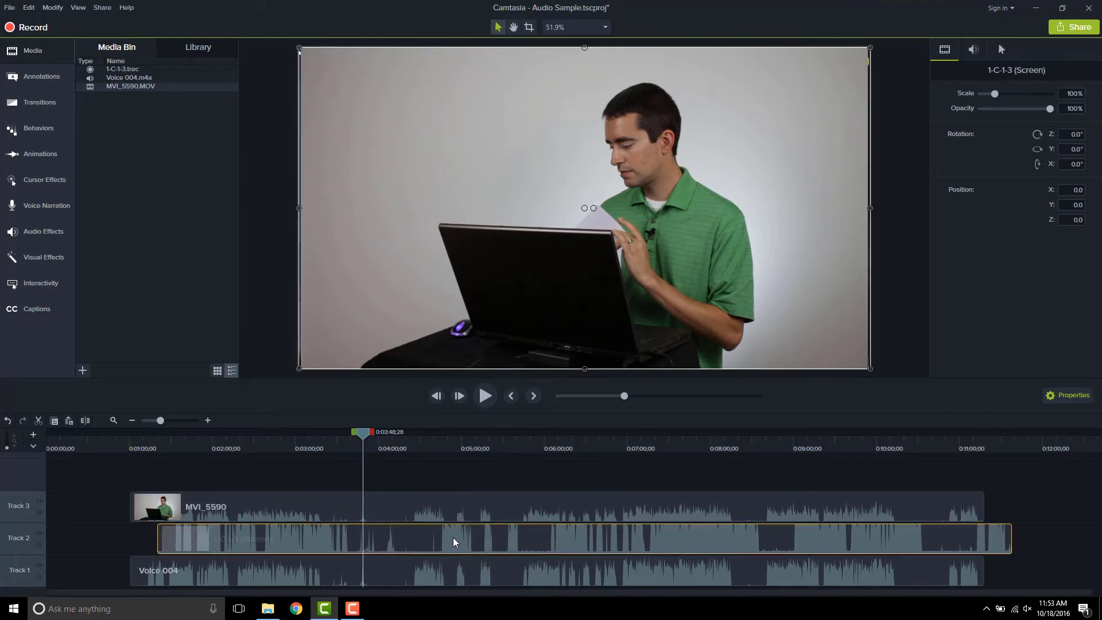
pyautogui.moveTo(678, 541); pyautogui.dragTo(643, 543)
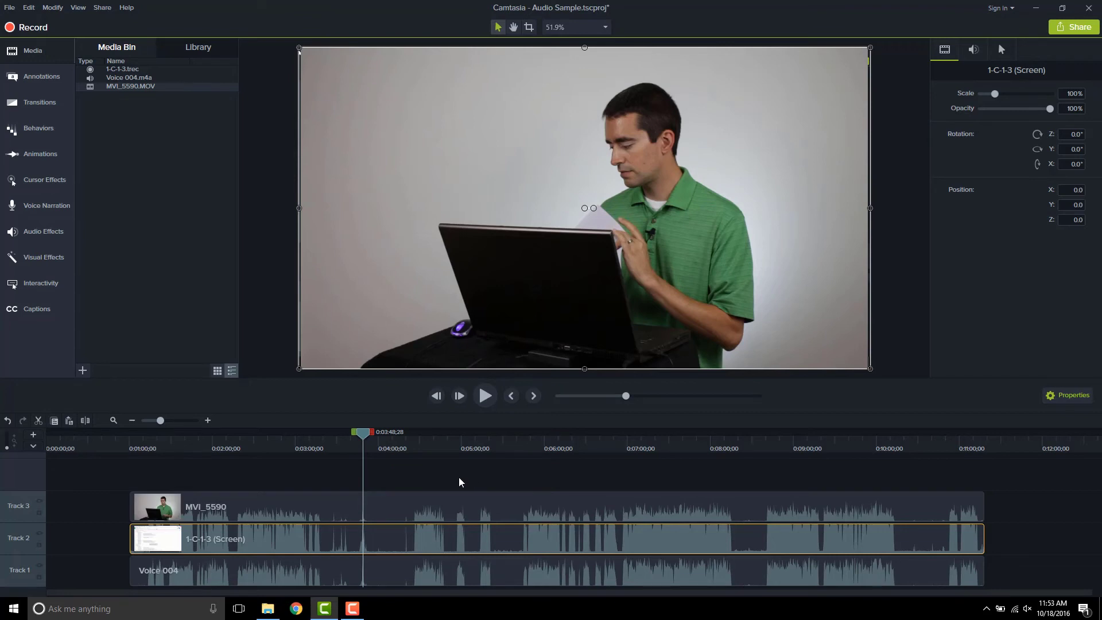
# Separate MVI_5590's audio onto Track 4 and cut that separated audio clip.
pyautogui.rightClick(395, 501)
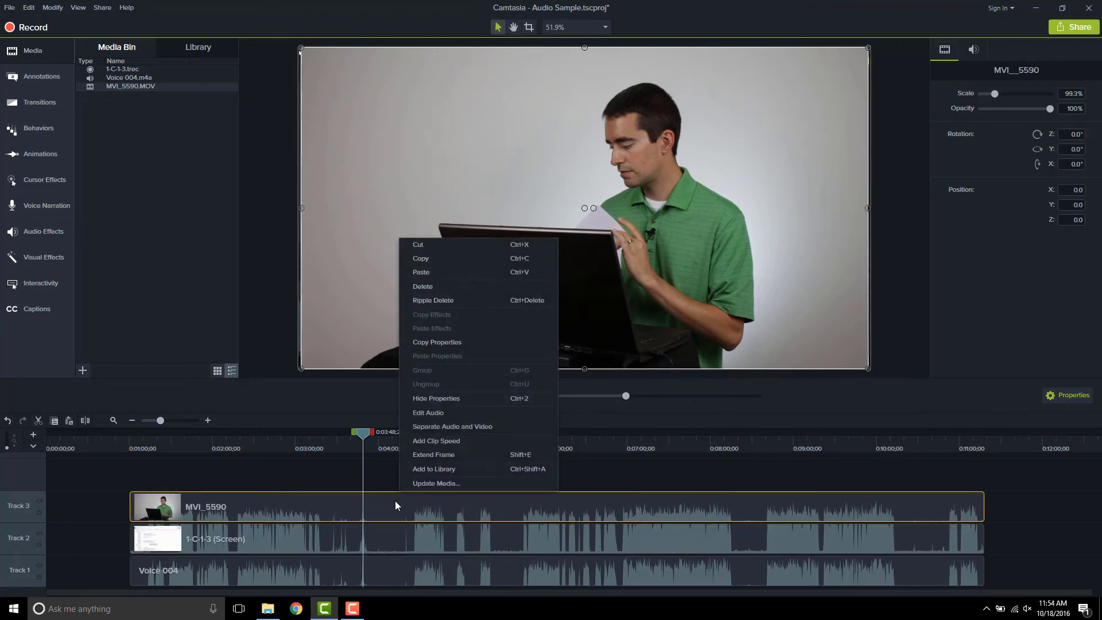
pyautogui.click(463, 425)
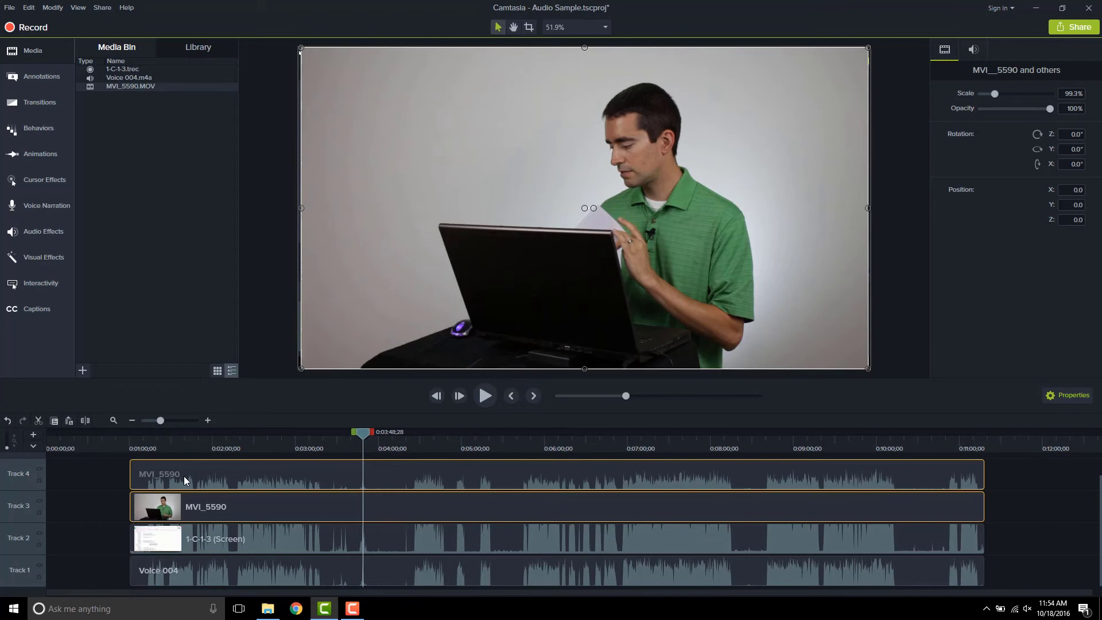
pyautogui.click(221, 506)
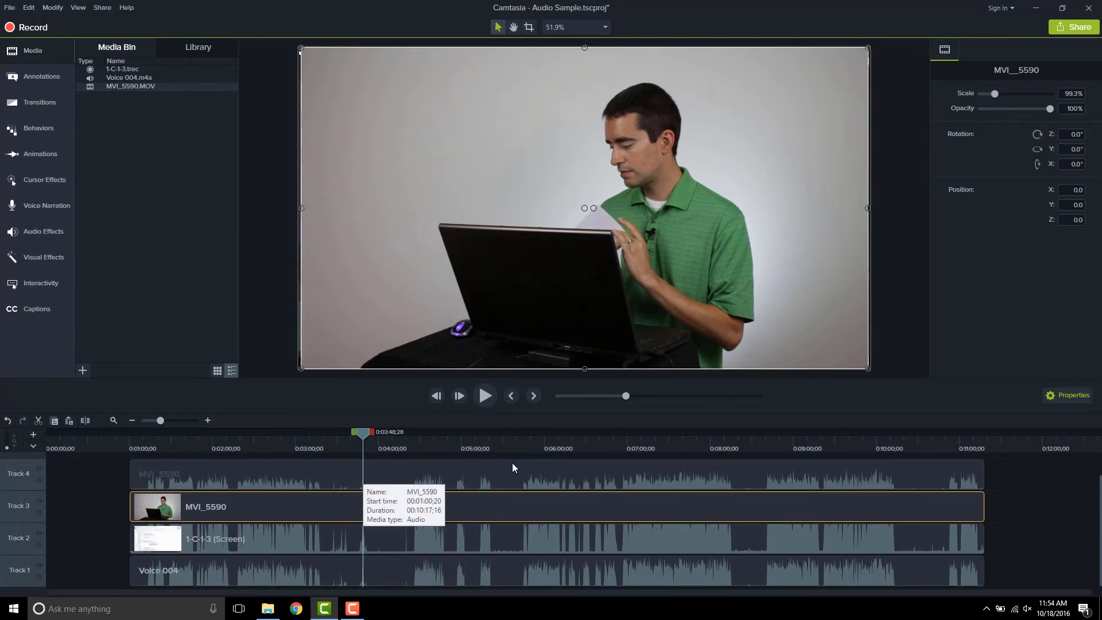
pyautogui.click(371, 475)
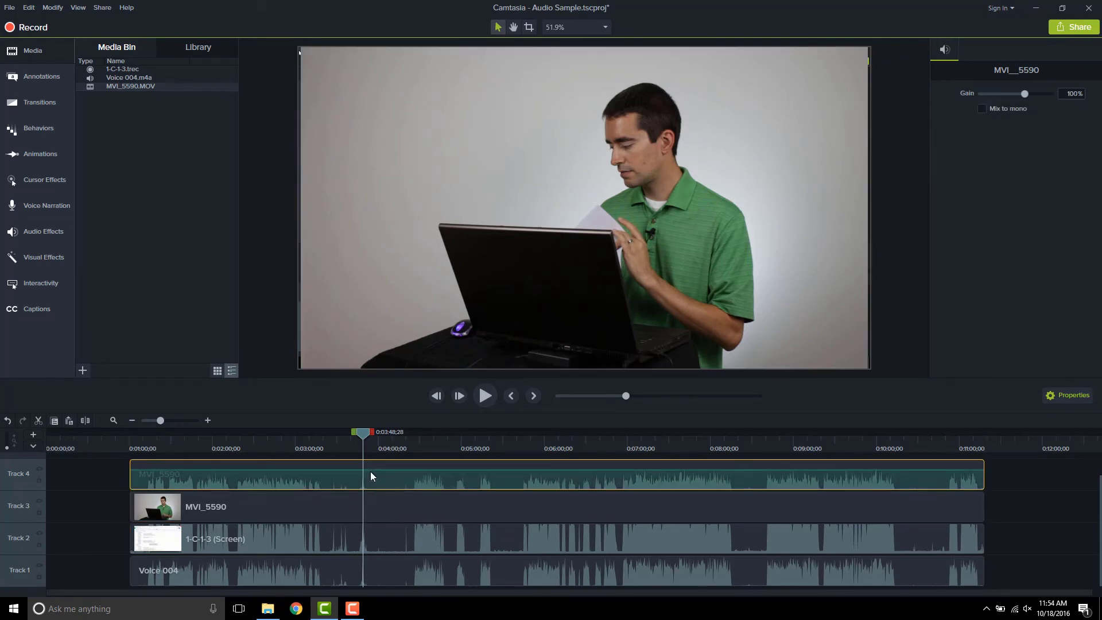
pyautogui.click(38, 420)
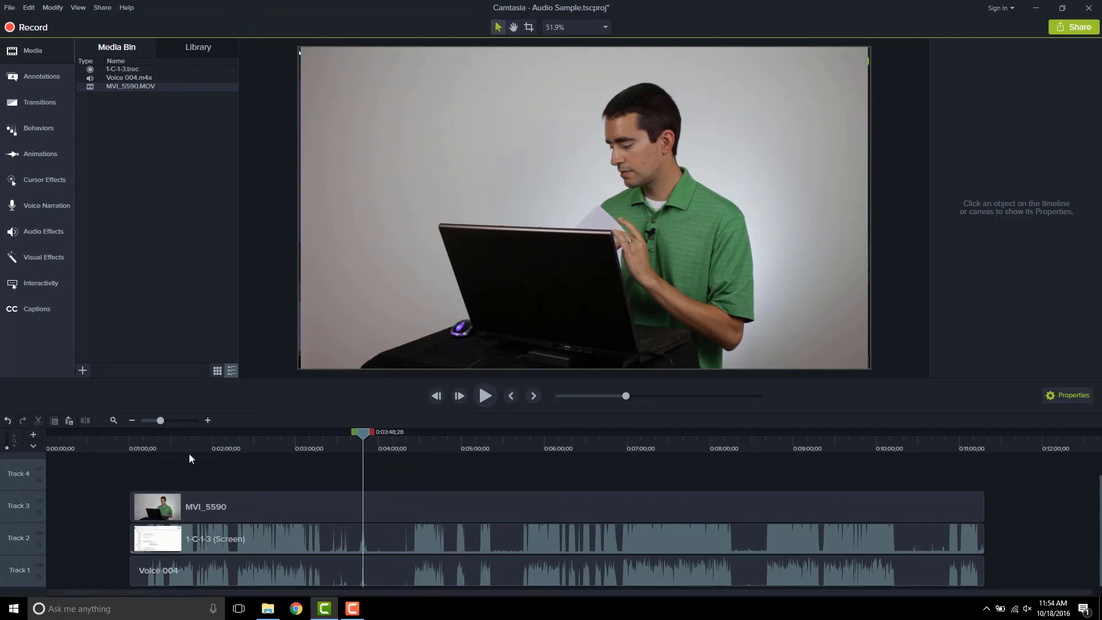
# Undo twice to restore MVI_5590's attached audio and reselect the camera clip.
pyautogui.click(8, 422)
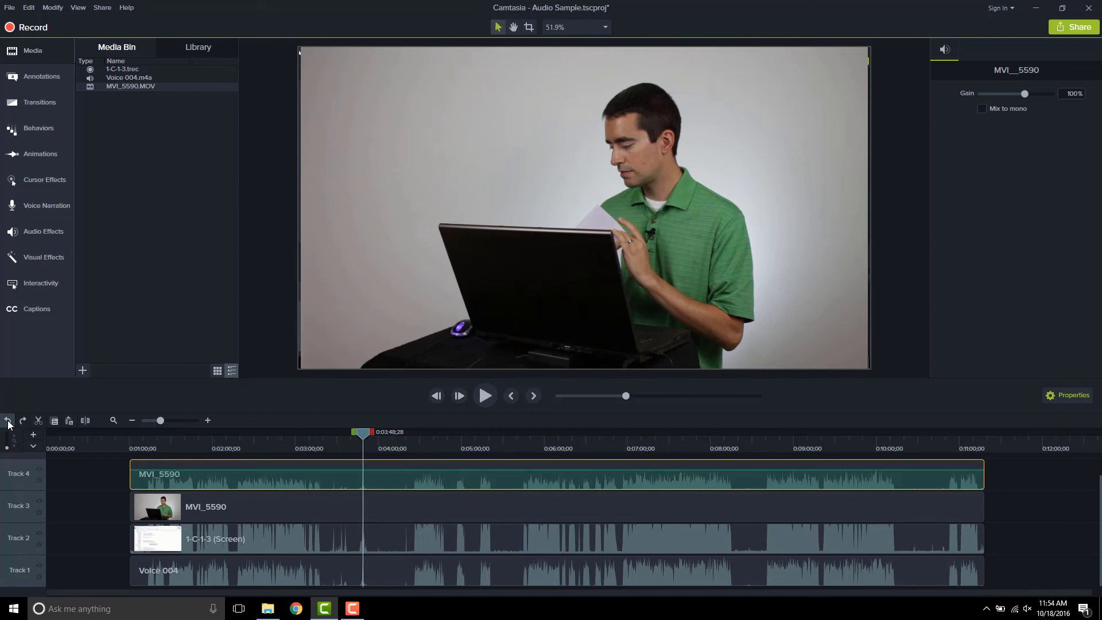
pyautogui.click(8, 422)
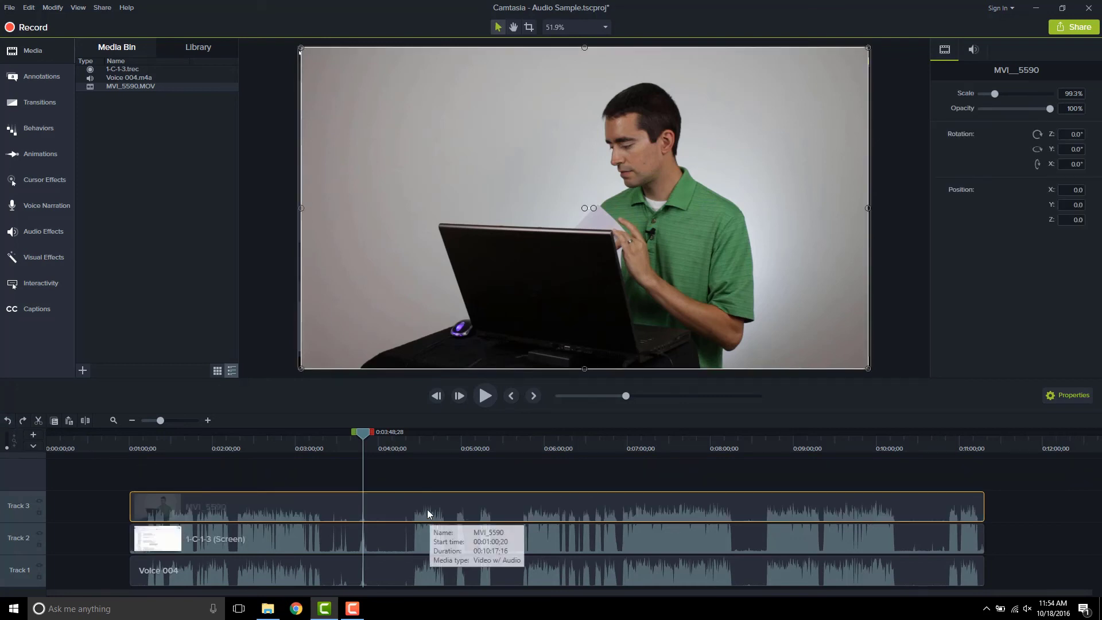
pyautogui.click(467, 475)
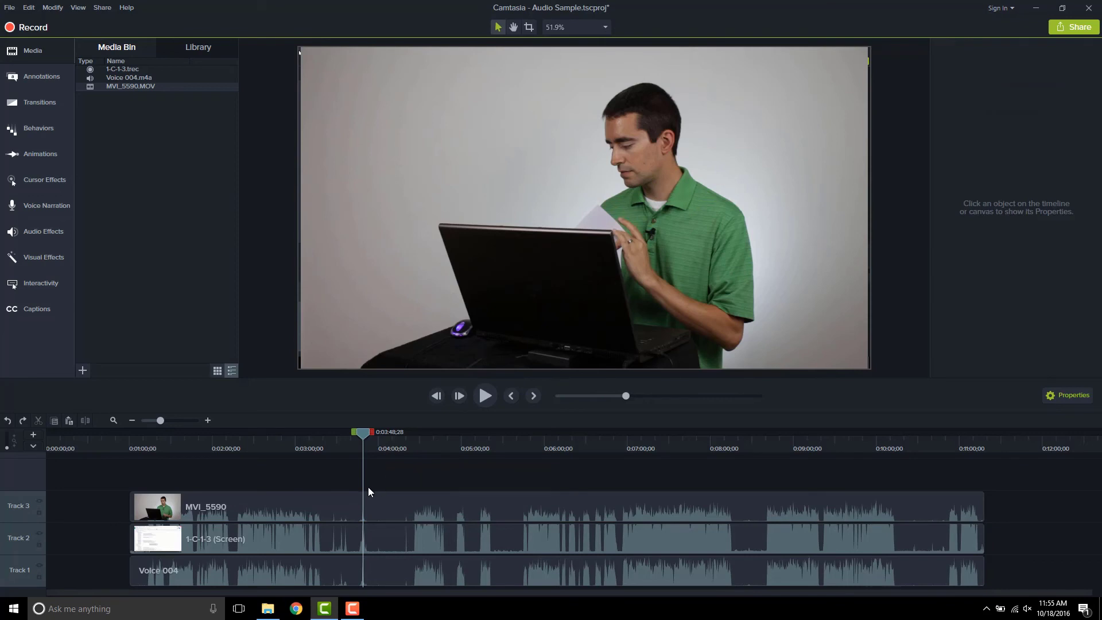
pyautogui.click(341, 503)
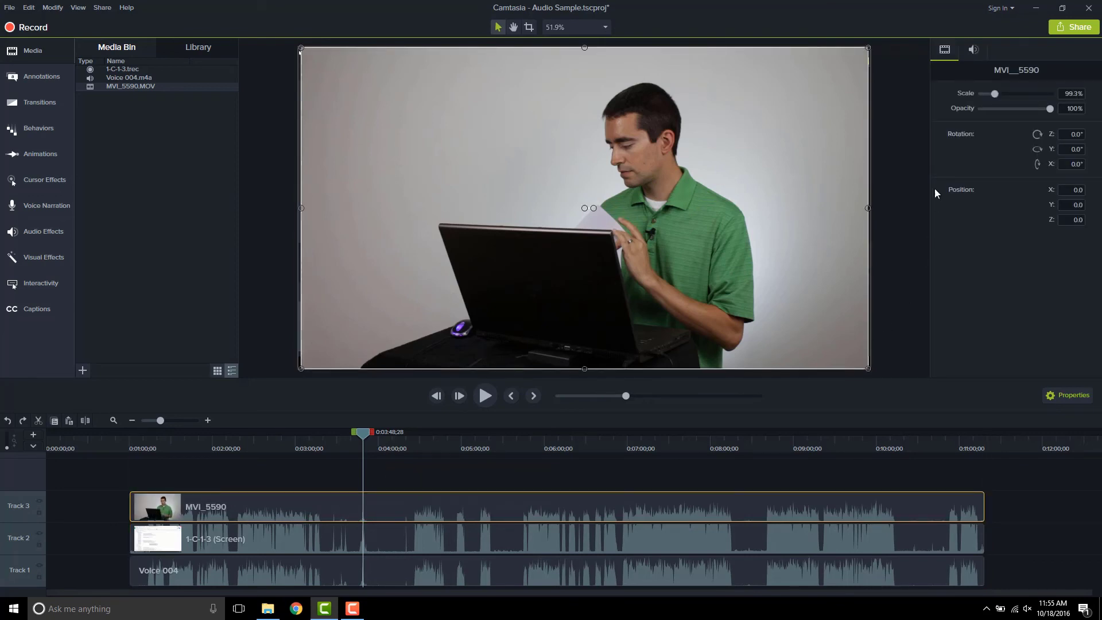
# Set the audio gain to 0% for both the MVI_5590 and 1-C-1-3 (Screen) clips.
pyautogui.click(974, 50)
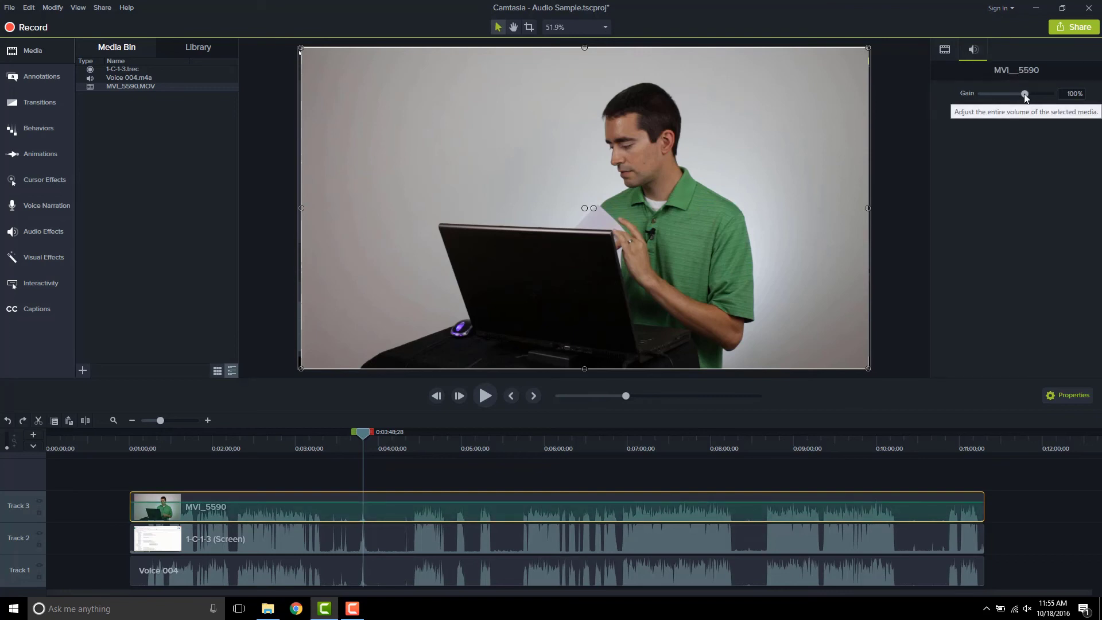
pyautogui.moveTo(1025, 94); pyautogui.dragTo(970, 94)
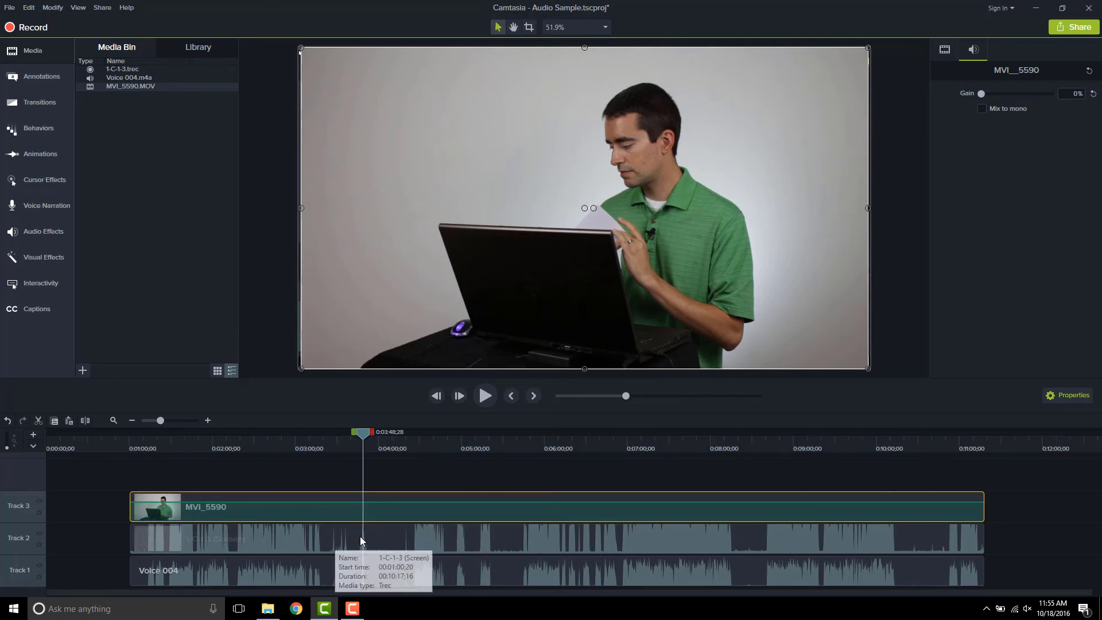
pyautogui.click(389, 534)
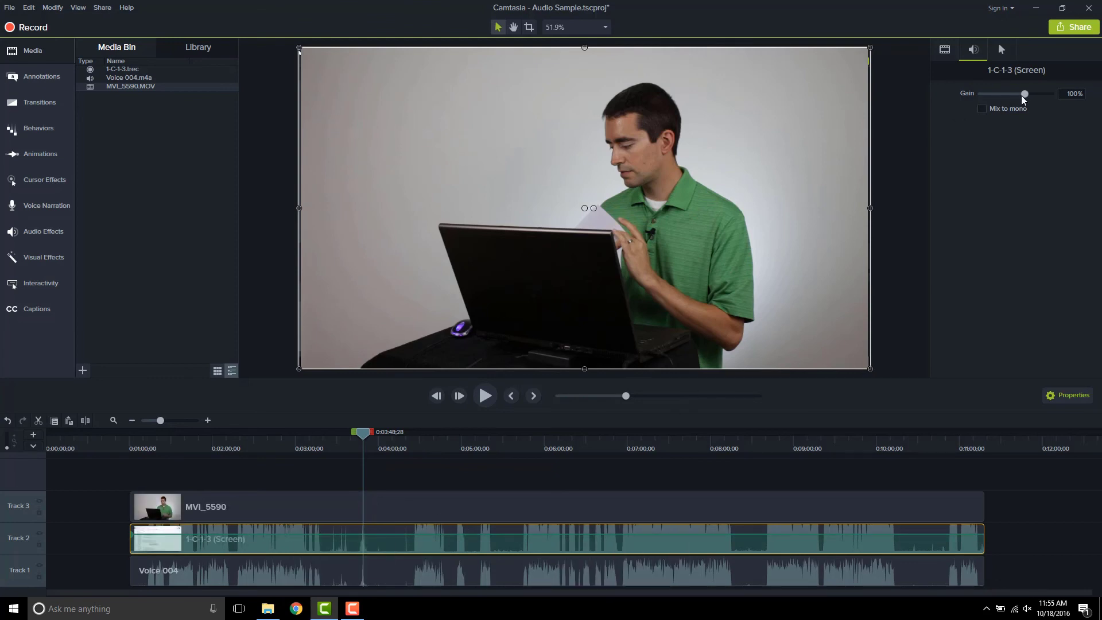
pyautogui.moveTo(1025, 94); pyautogui.dragTo(973, 101)
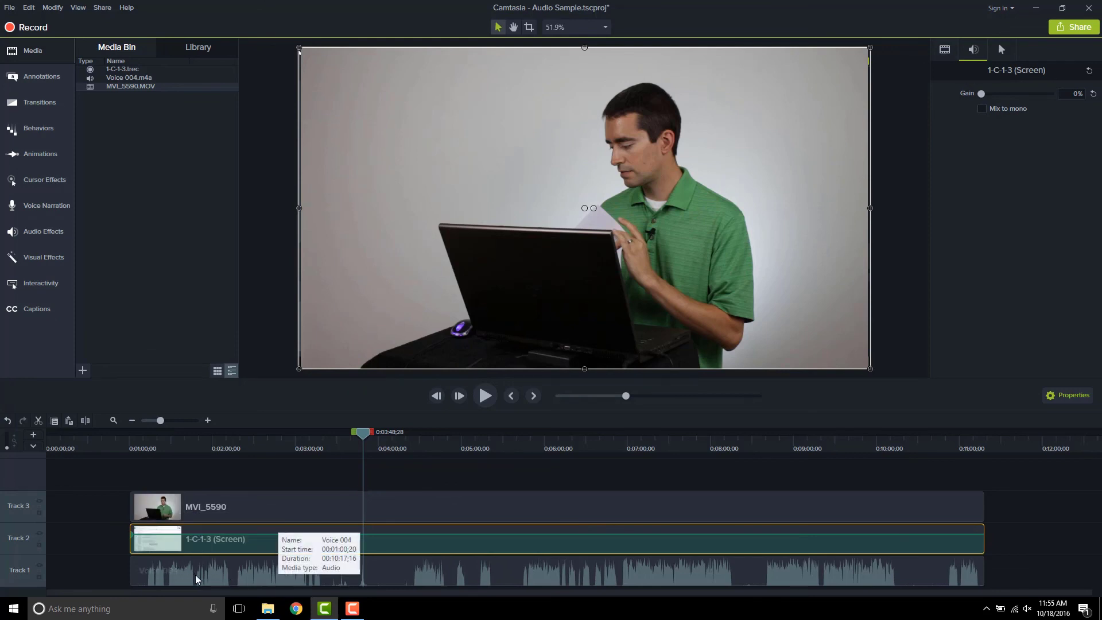
# Mark a short timeline range ending near 0:01:47 and produce it via Produce Timeline Selection As.
pyautogui.click(384, 570)
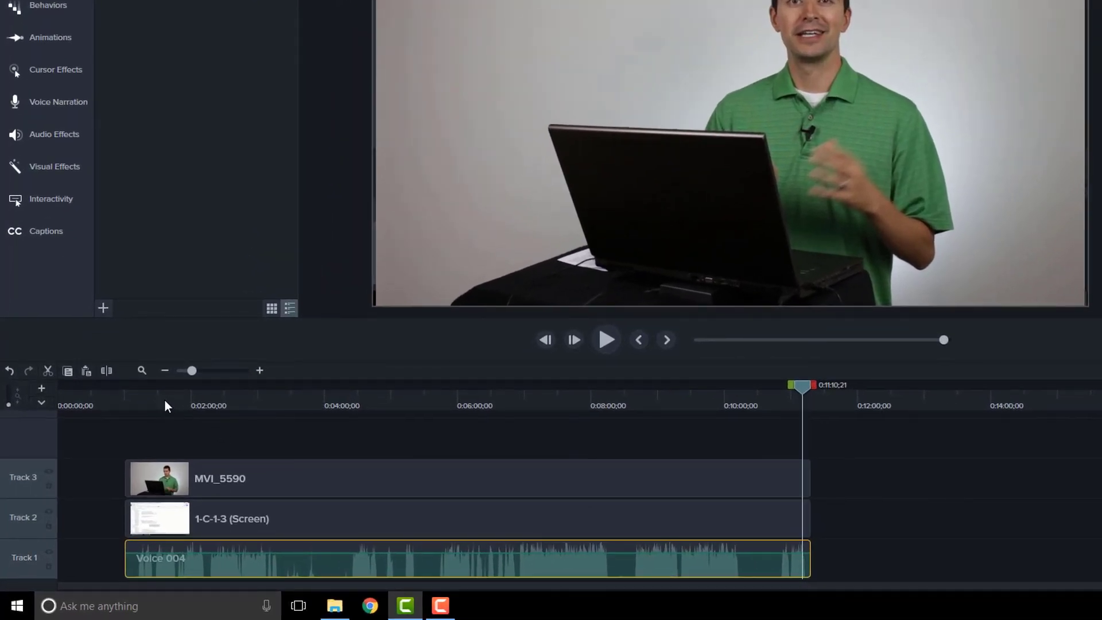
pyautogui.moveTo(154, 397); pyautogui.dragTo(186, 386)
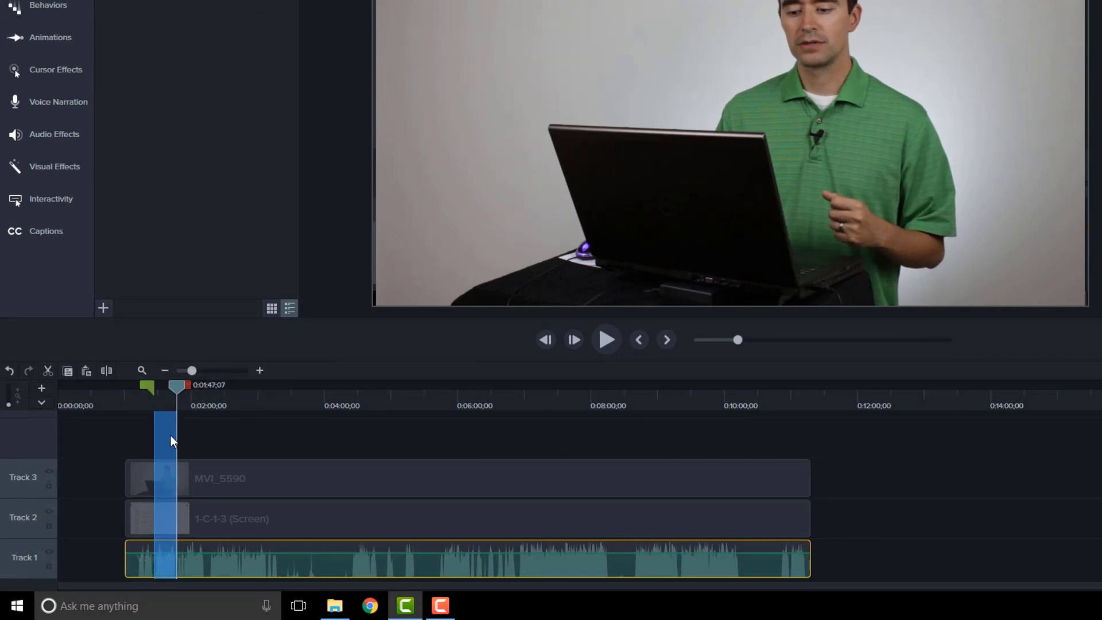
pyautogui.rightClick(163, 436)
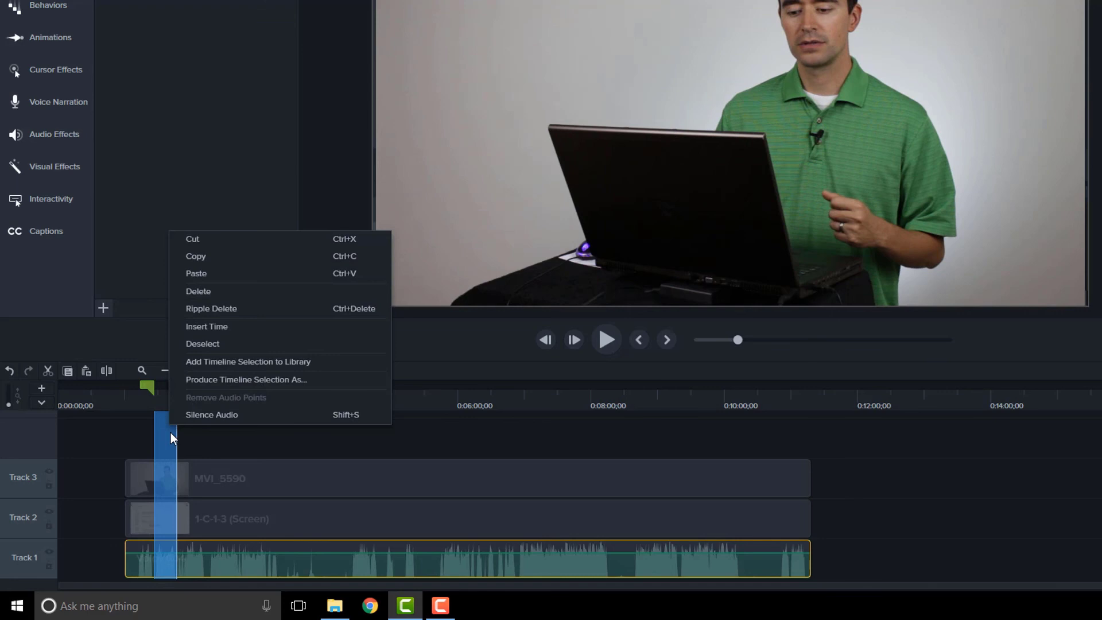
pyautogui.click(279, 380)
# Pick the MP4 only (up to 480p) preset, advance to the file page, then close the wizard.
pyautogui.click(831, 100)
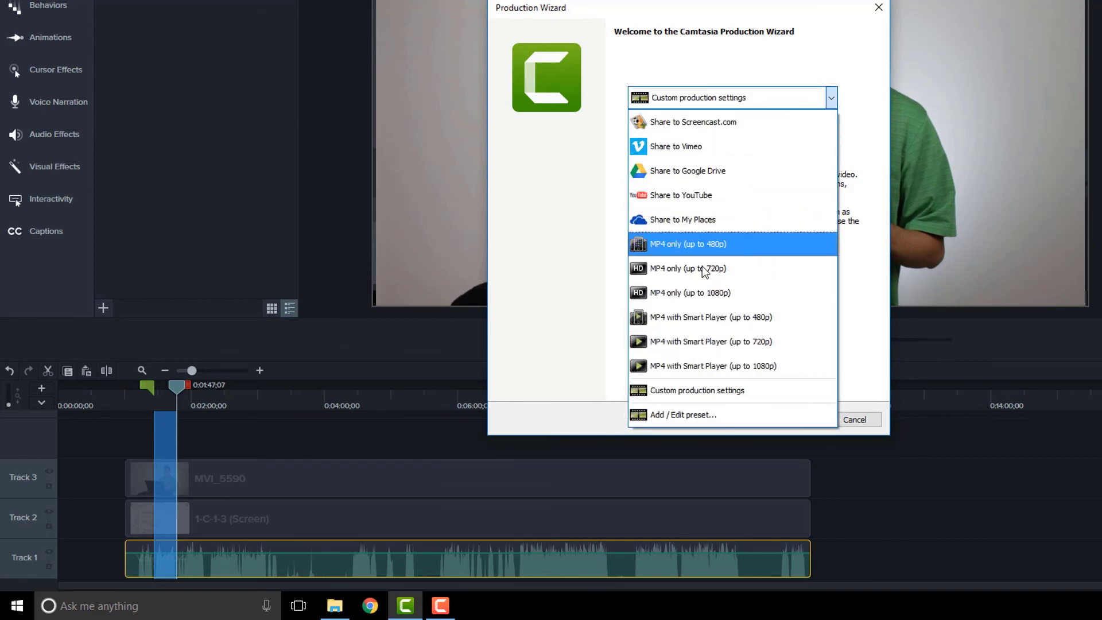
pyautogui.click(721, 243)
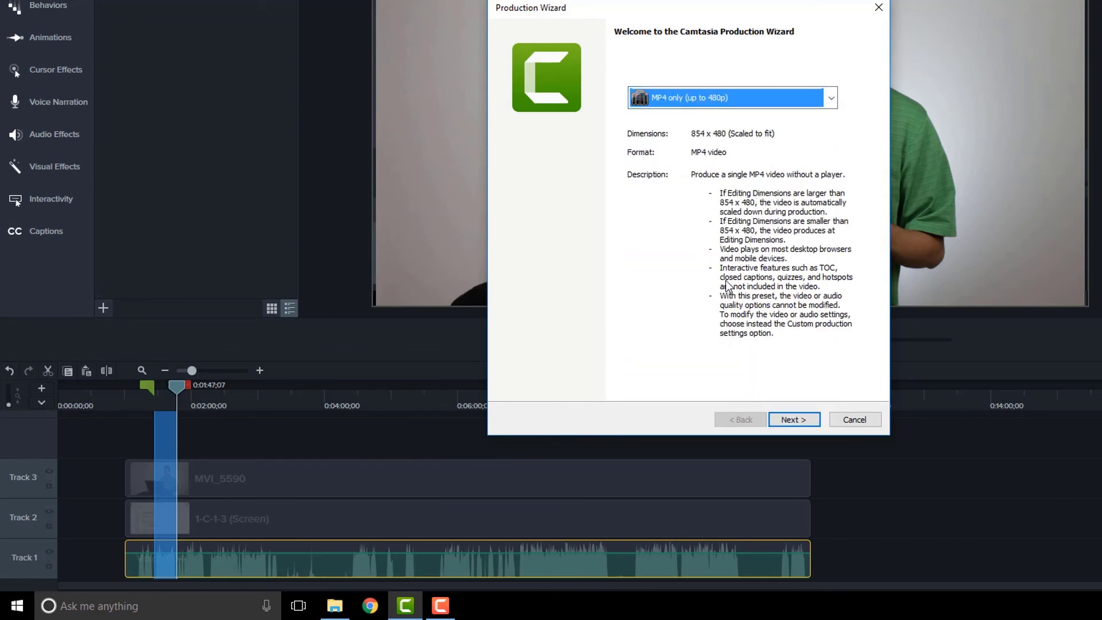
pyautogui.click(808, 423)
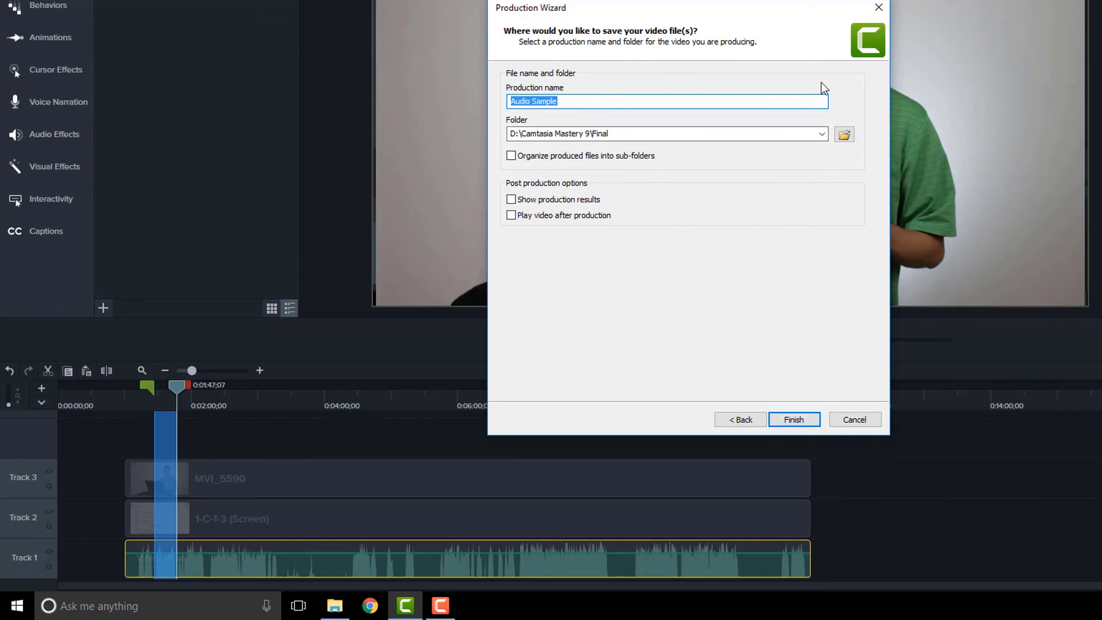
pyautogui.click(879, 8)
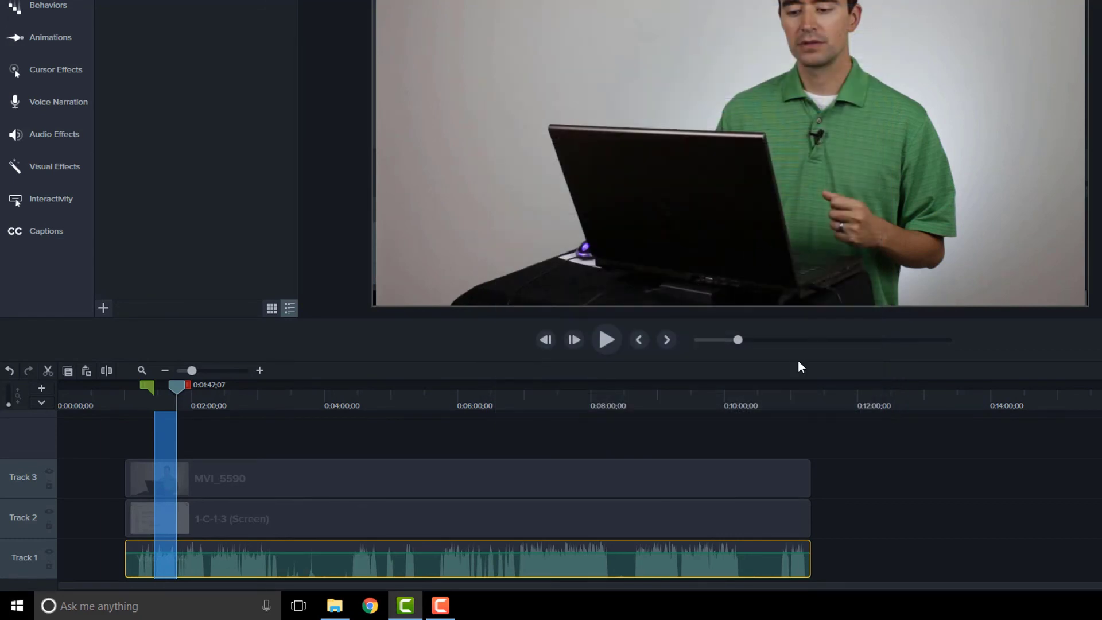